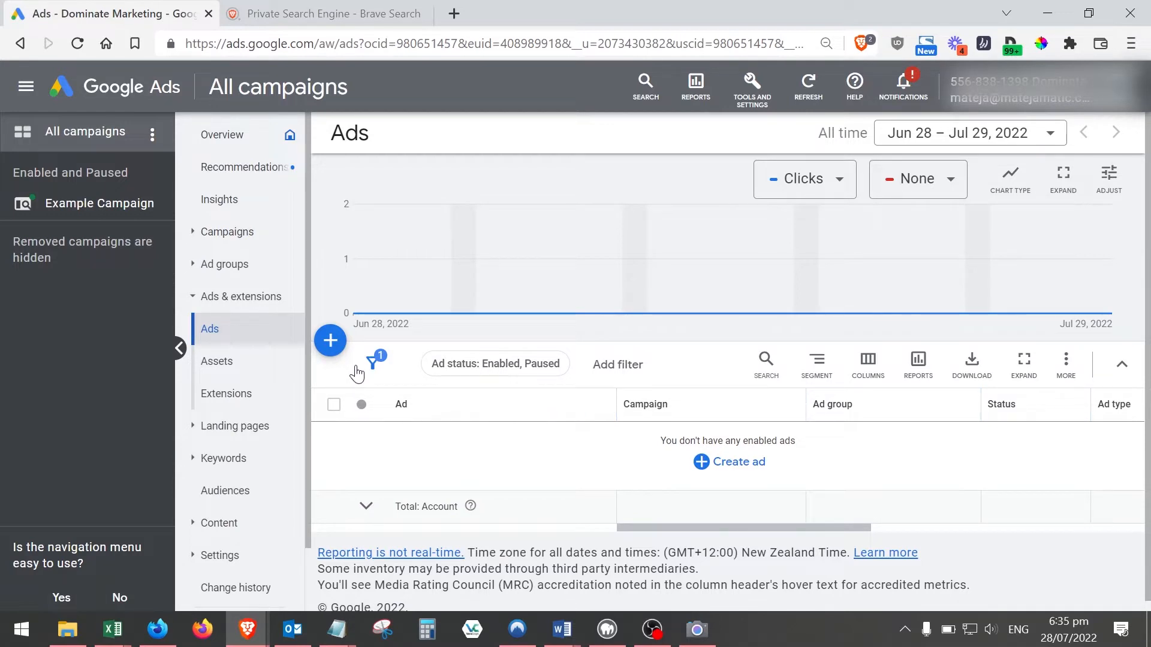
Start a new responsive search ad in Ad group 1 of Example Campaign
click(335, 341)
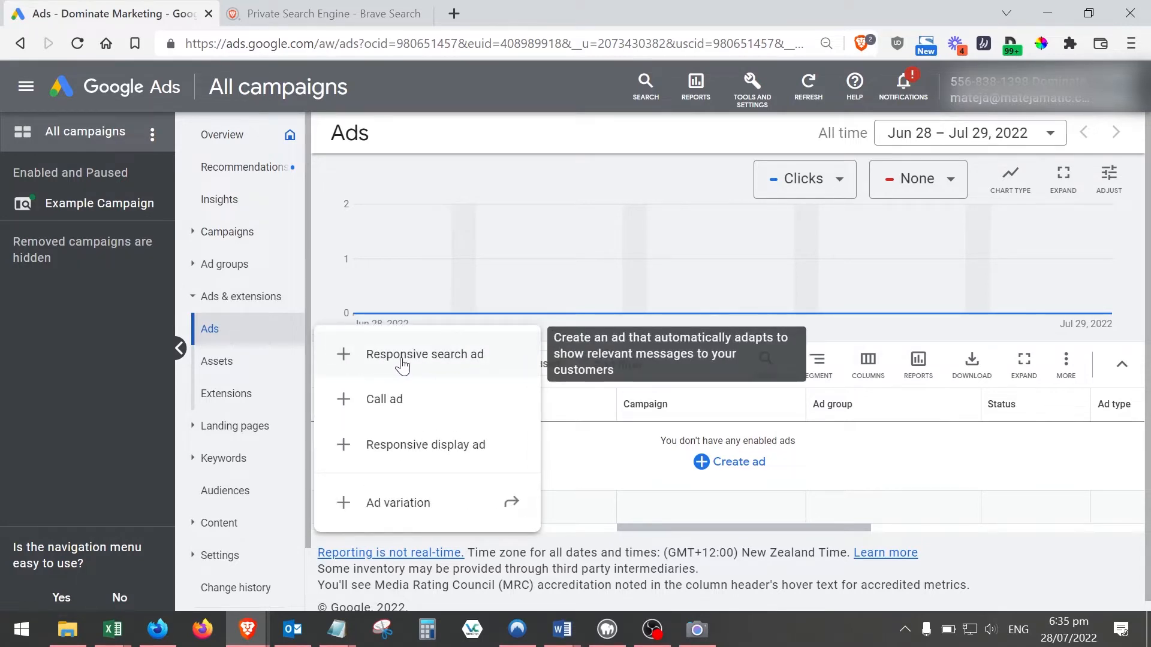
click(437, 359)
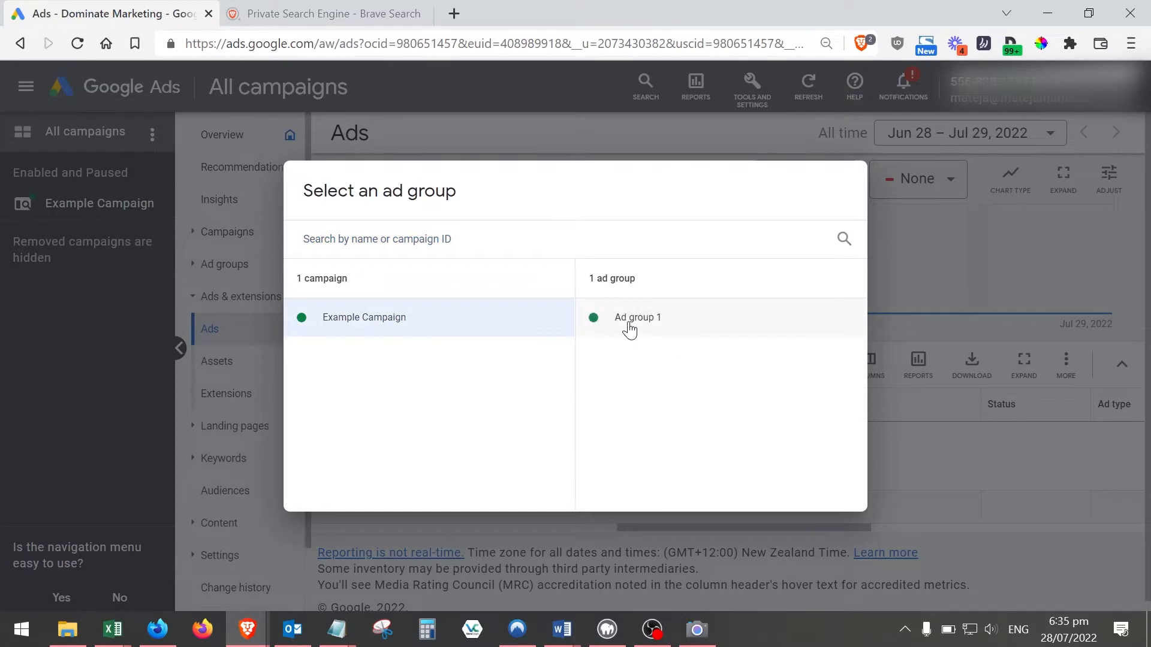
click(627, 318)
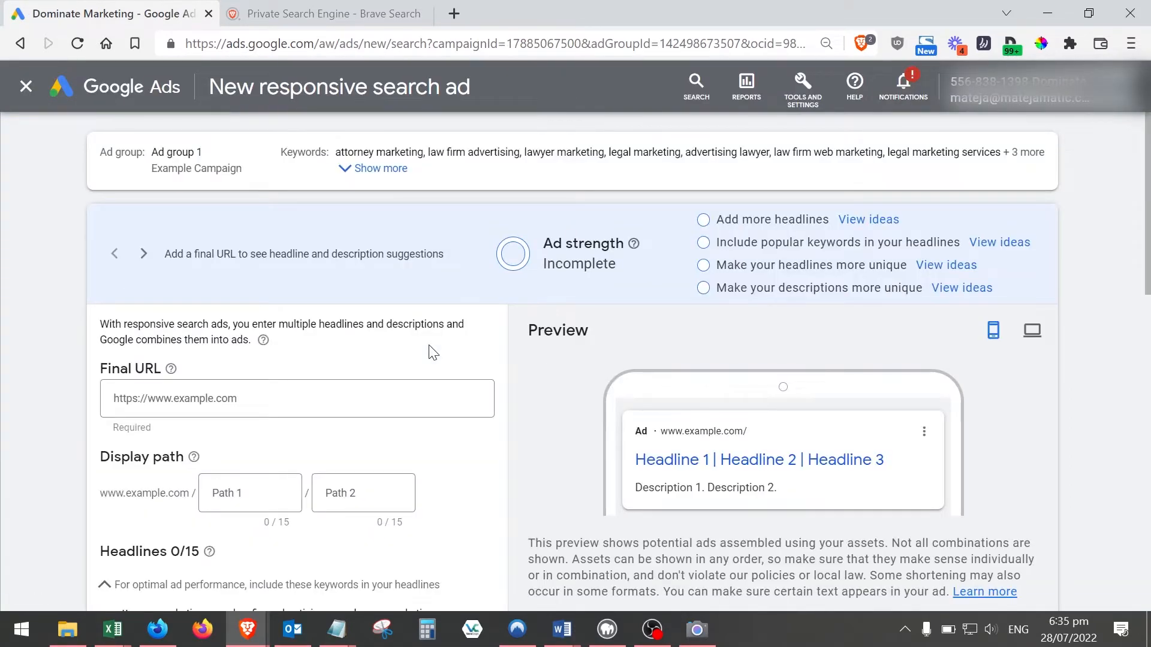
Set the ad's final URL to url.com
scroll(433, 352, down, 4)
scroll(436, 329, up, 2)
click(263, 275)
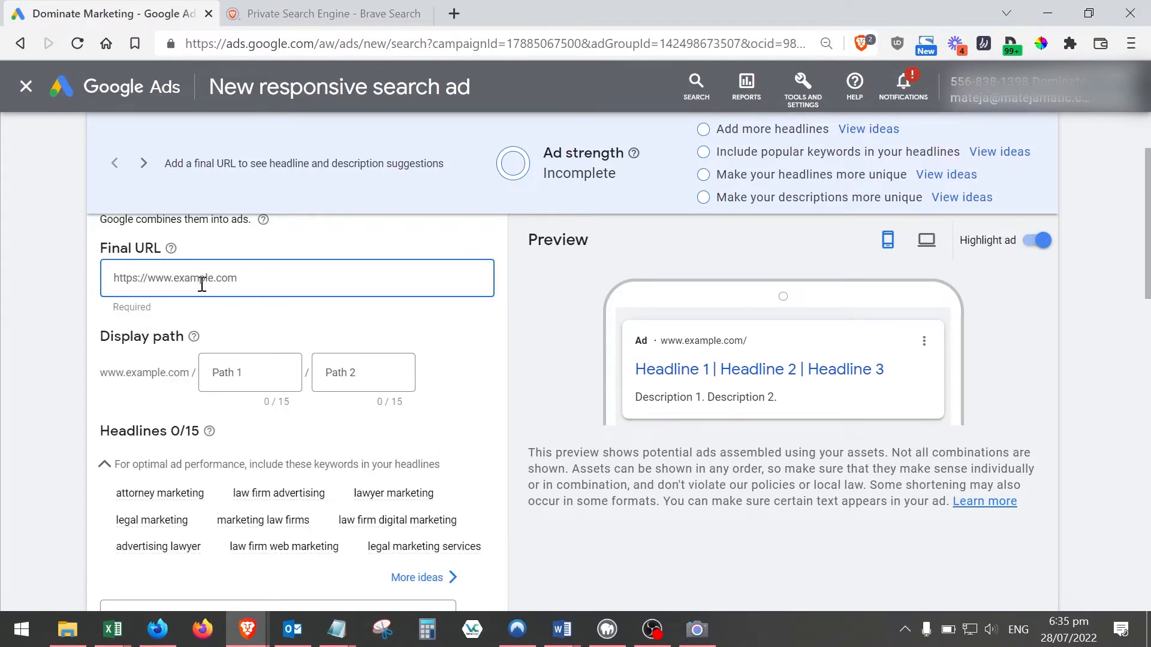
text(url.com)
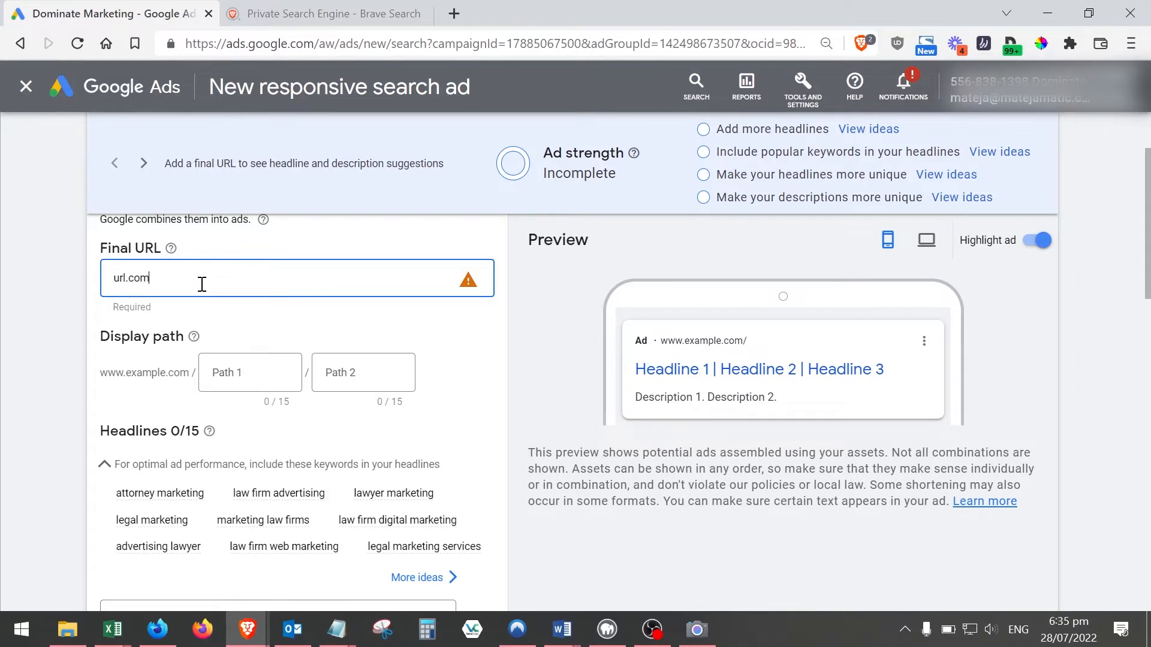
Enter "Headline 1" as the first headline and pin it to show only in position 1
scroll(202, 284, down, 2)
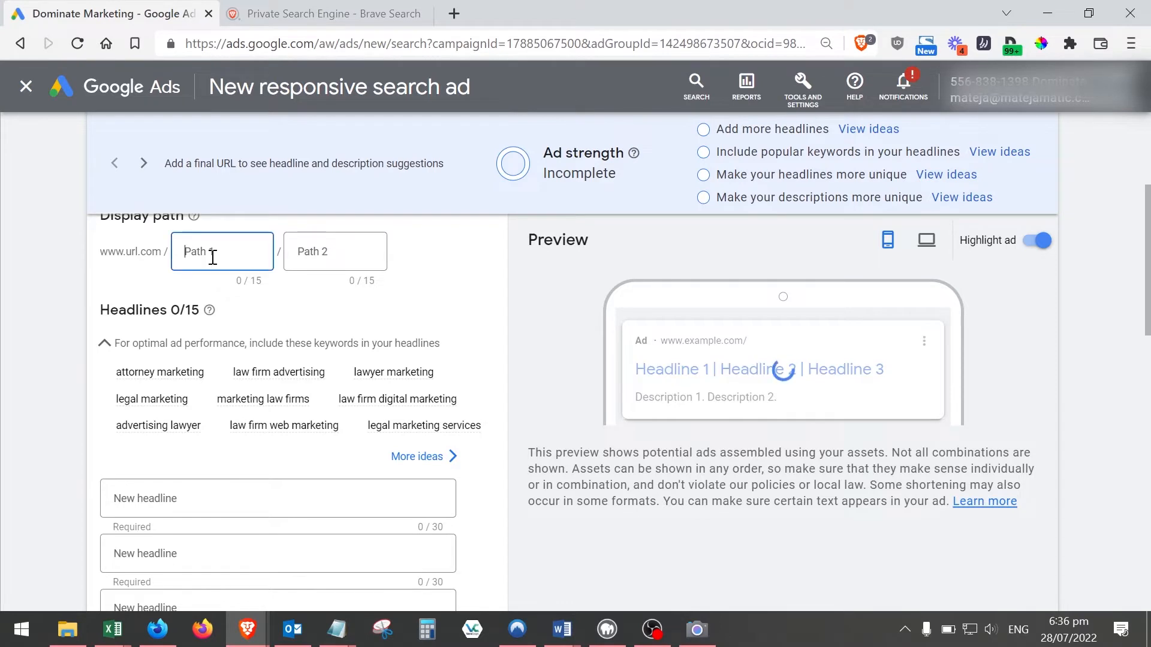
scroll(377, 277, down, 2)
scroll(344, 248, down, 2)
click(336, 258)
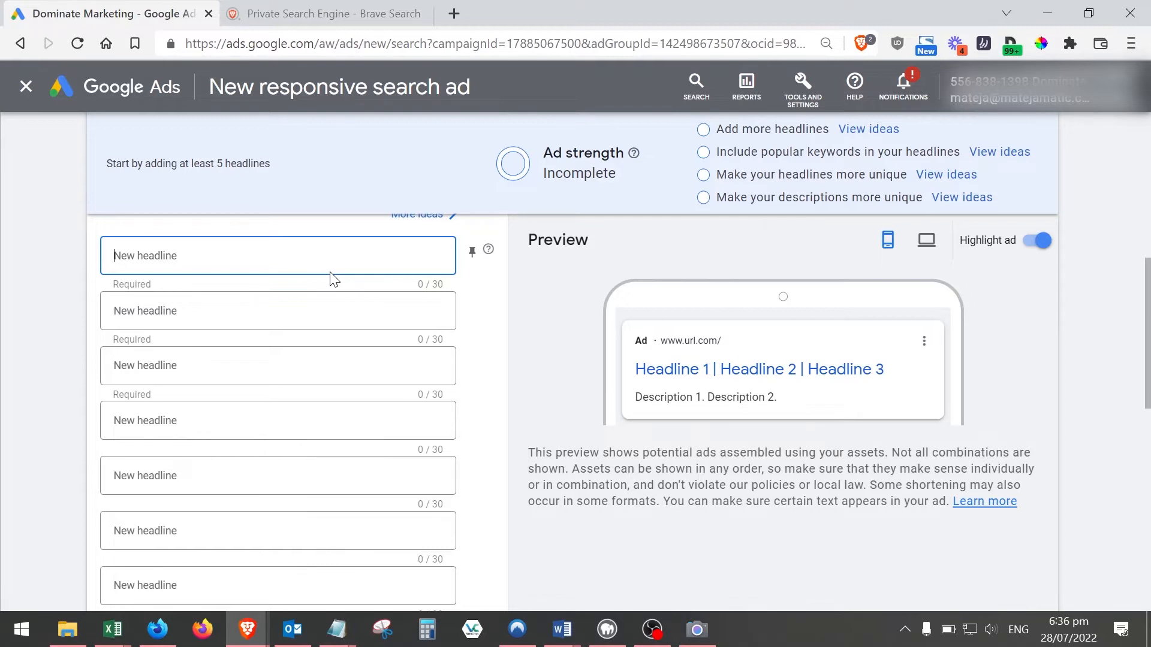
text(Headline 1)
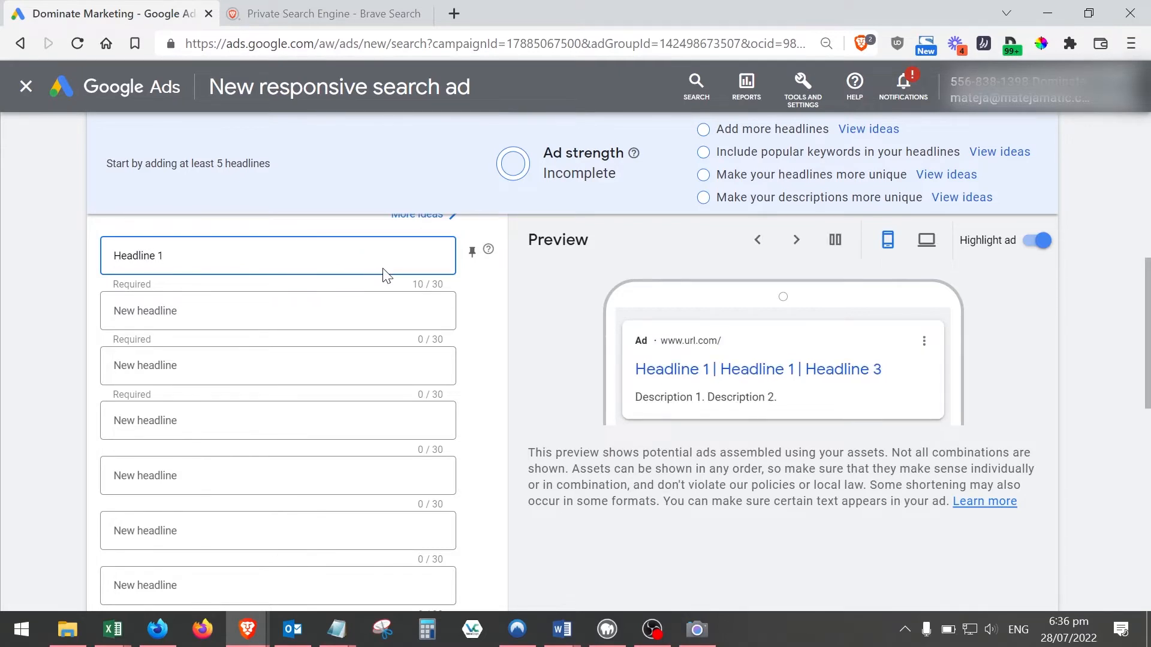
click(473, 256)
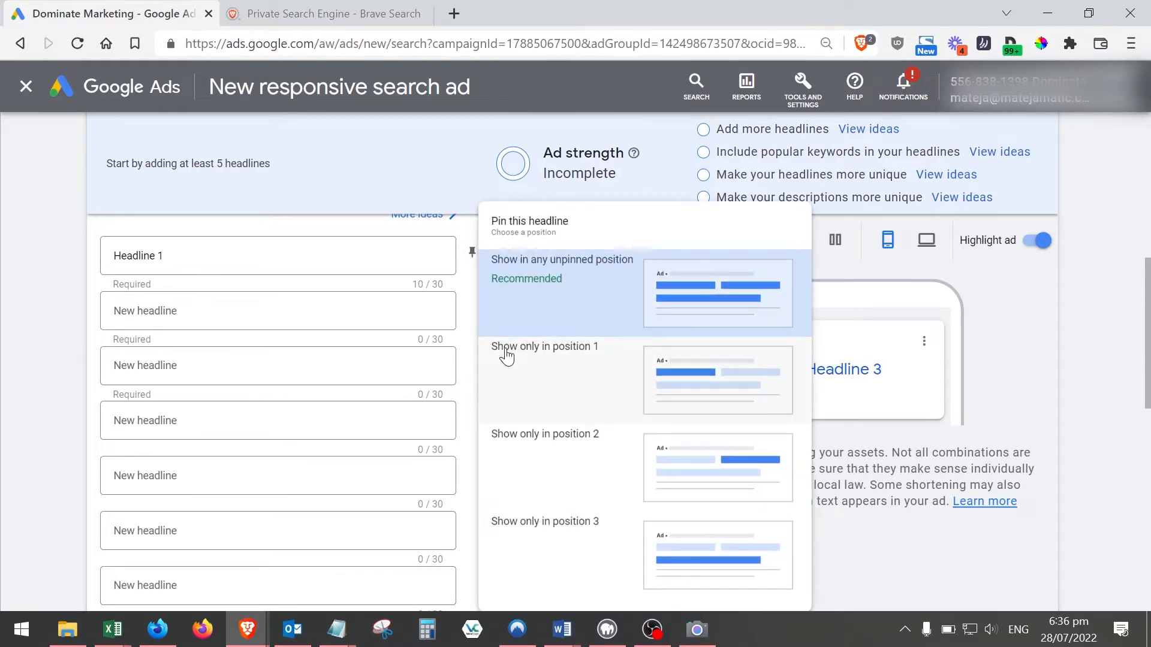
click(581, 356)
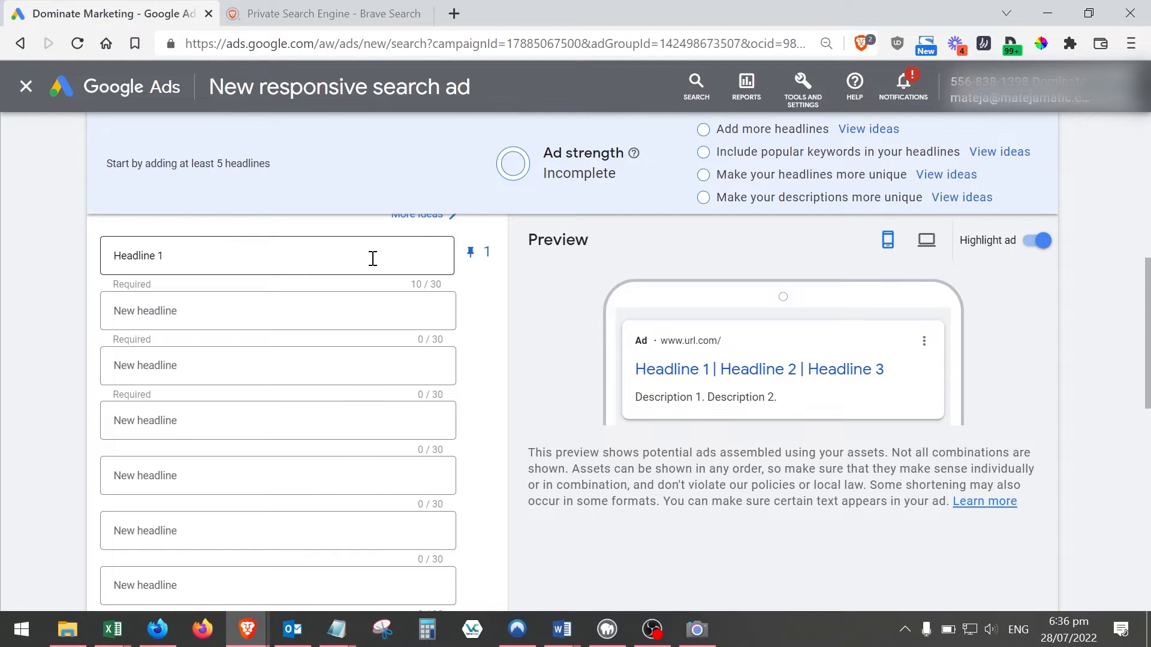
Enter "Headline 2" as the second headline and pin it to show only in position 2
click(318, 309)
text(He)
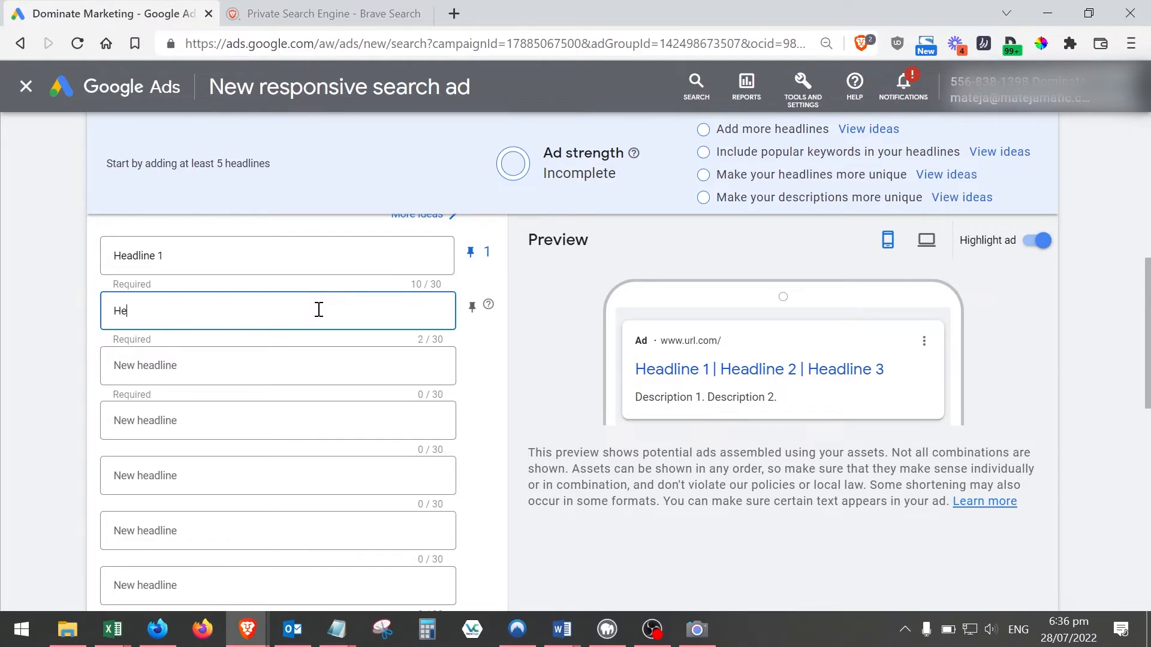
text(adline 2)
click(463, 308)
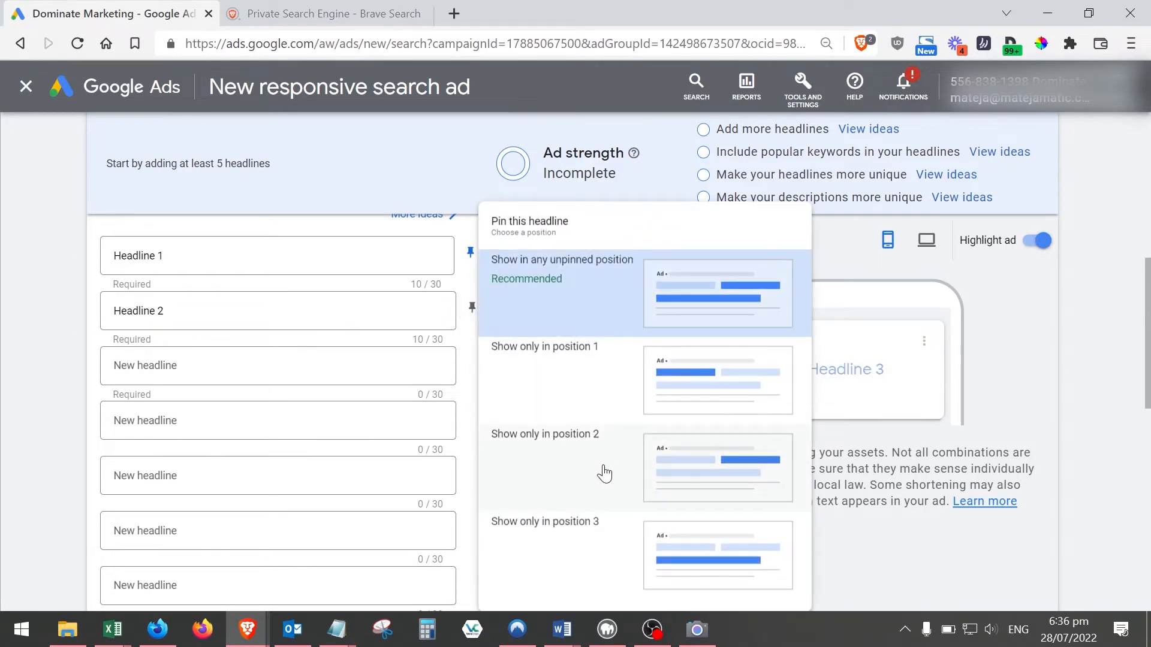
click(604, 474)
Enter "Headline 3" as the third headline and pin it to show only in position 3
click(220, 362)
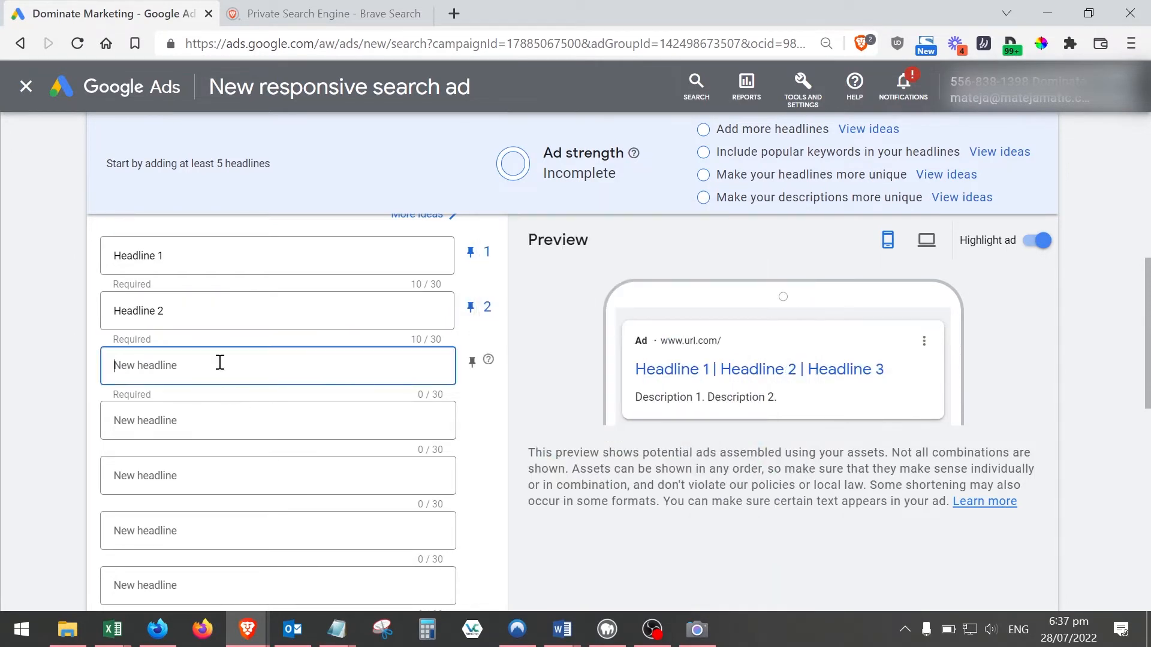
text(Headline 3)
click(472, 362)
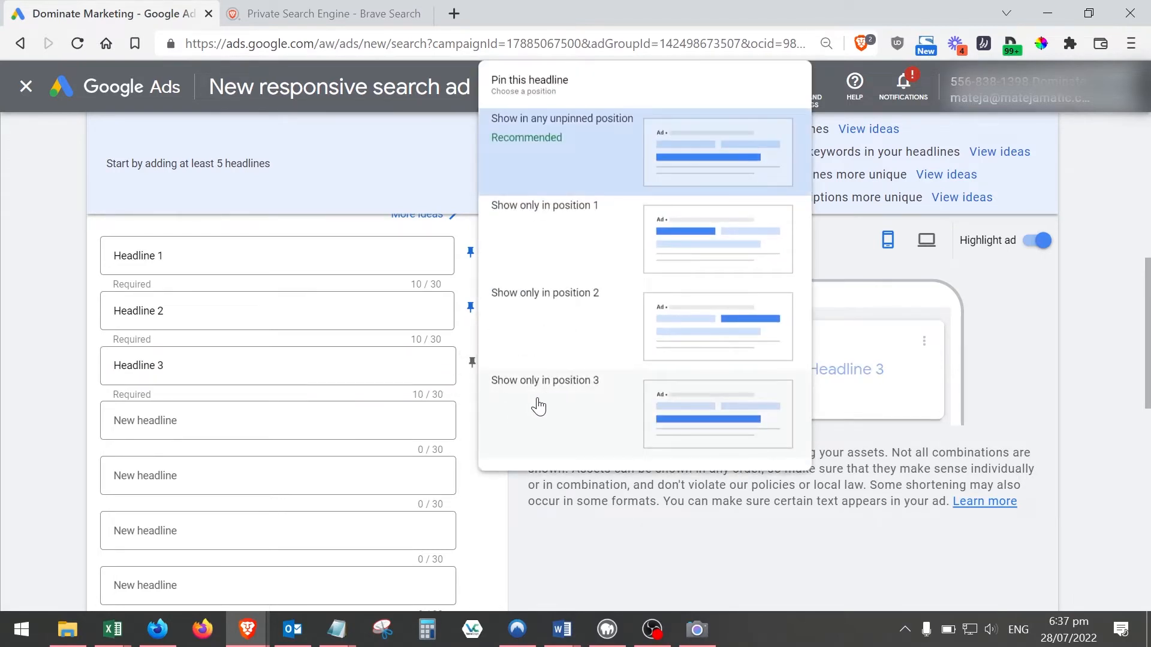
click(535, 406)
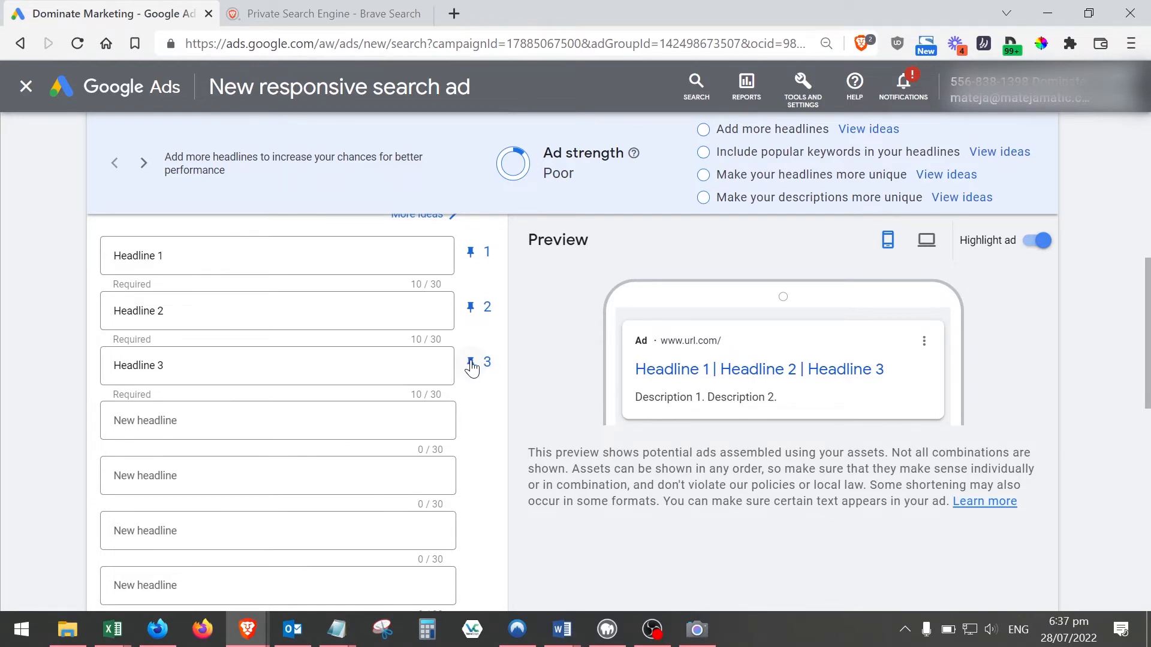
Add an alternative fourth headline "Headline 1 . 2" pinned to show only in position 1
click(342, 427)
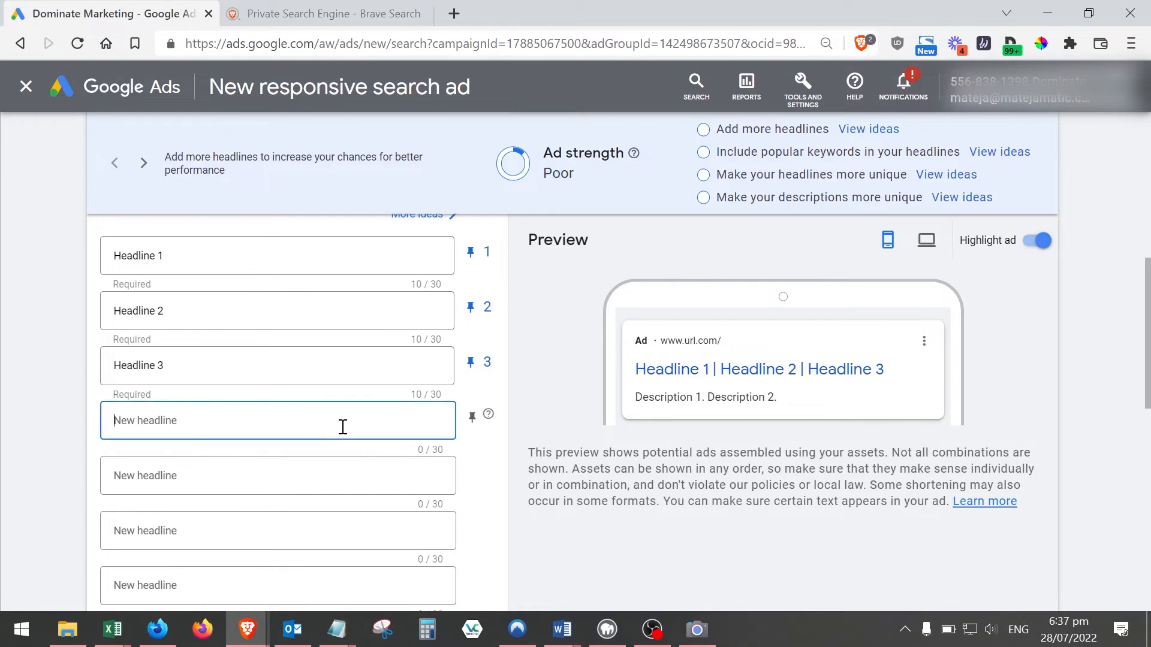
text(Headline 1 . 2)
click(472, 416)
click(589, 210)
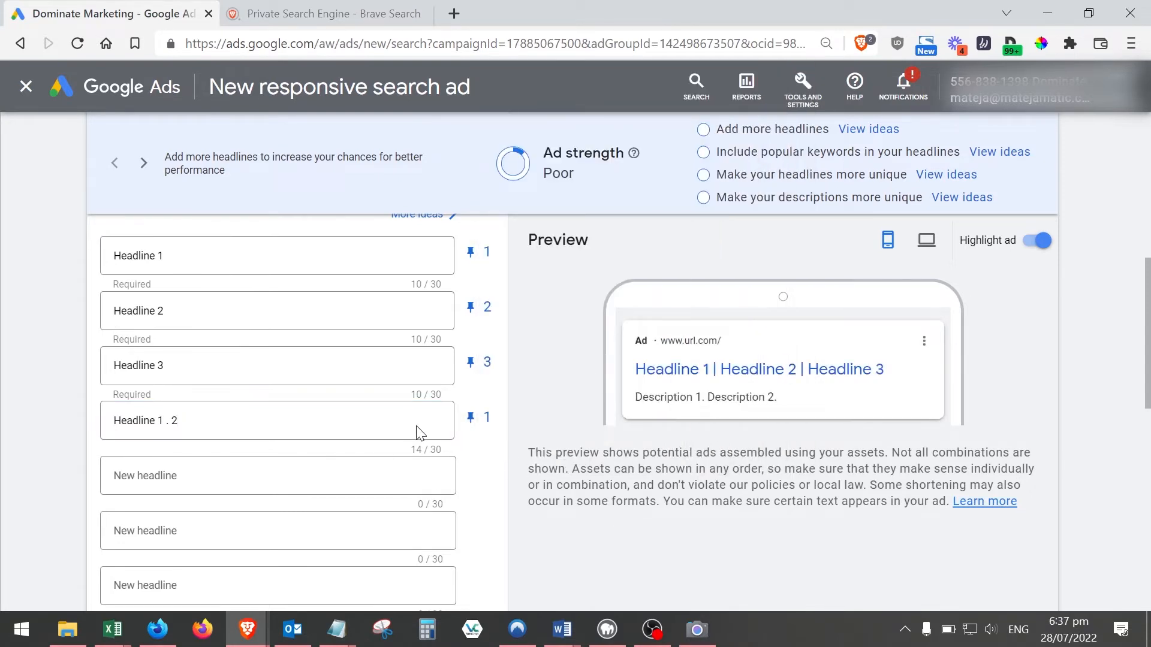
click(223, 254)
click(242, 427)
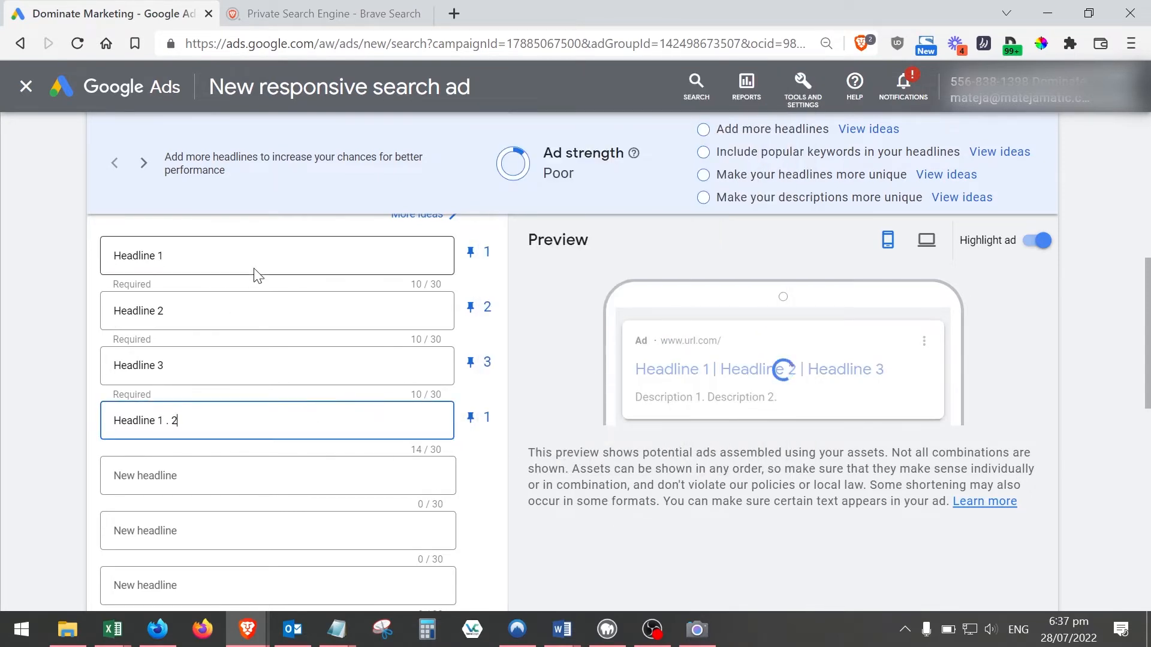
click(255, 259)
click(264, 424)
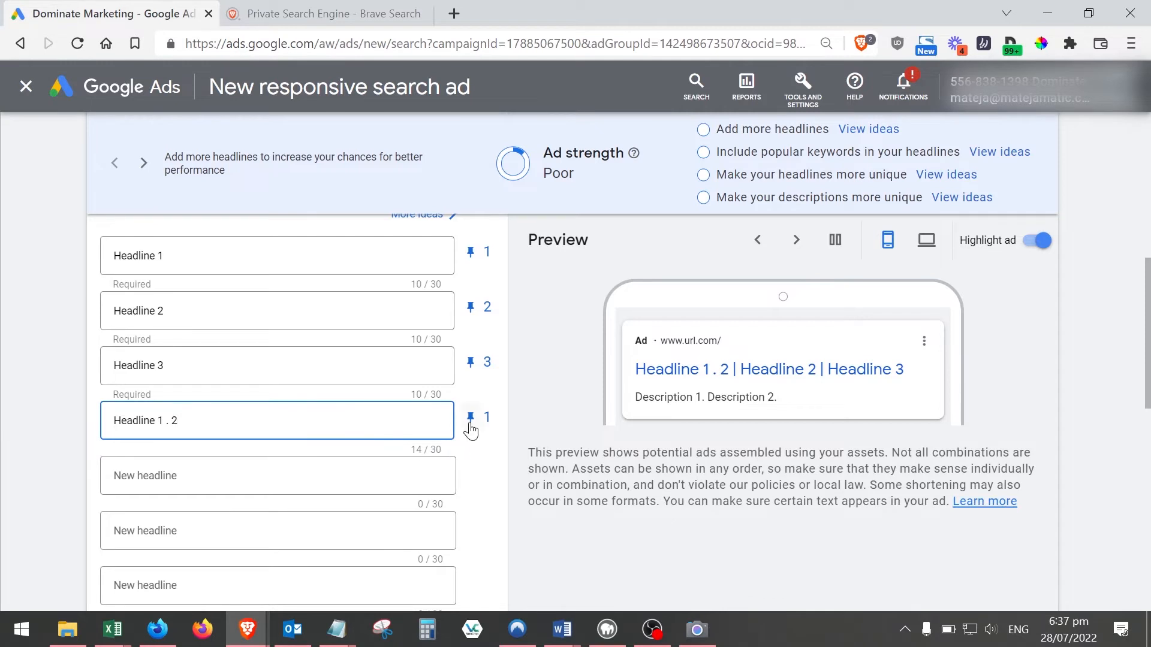
Clear the fourth headline's text and remove its position pin
drag(182, 420, 67, 422)
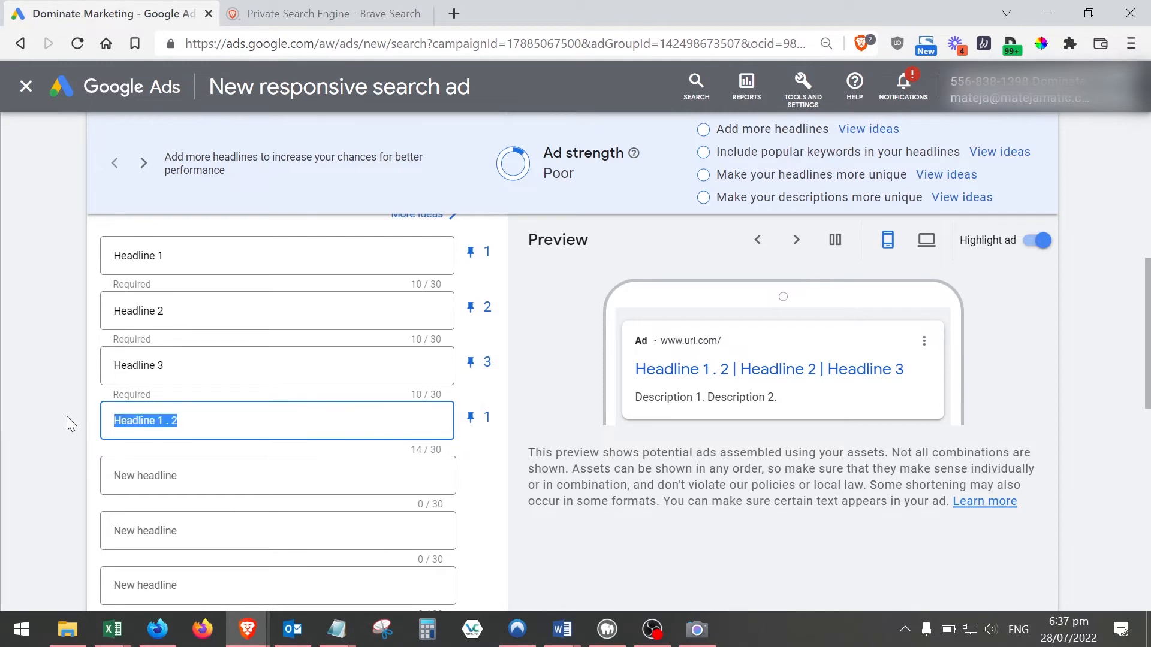
key(BackSpace)
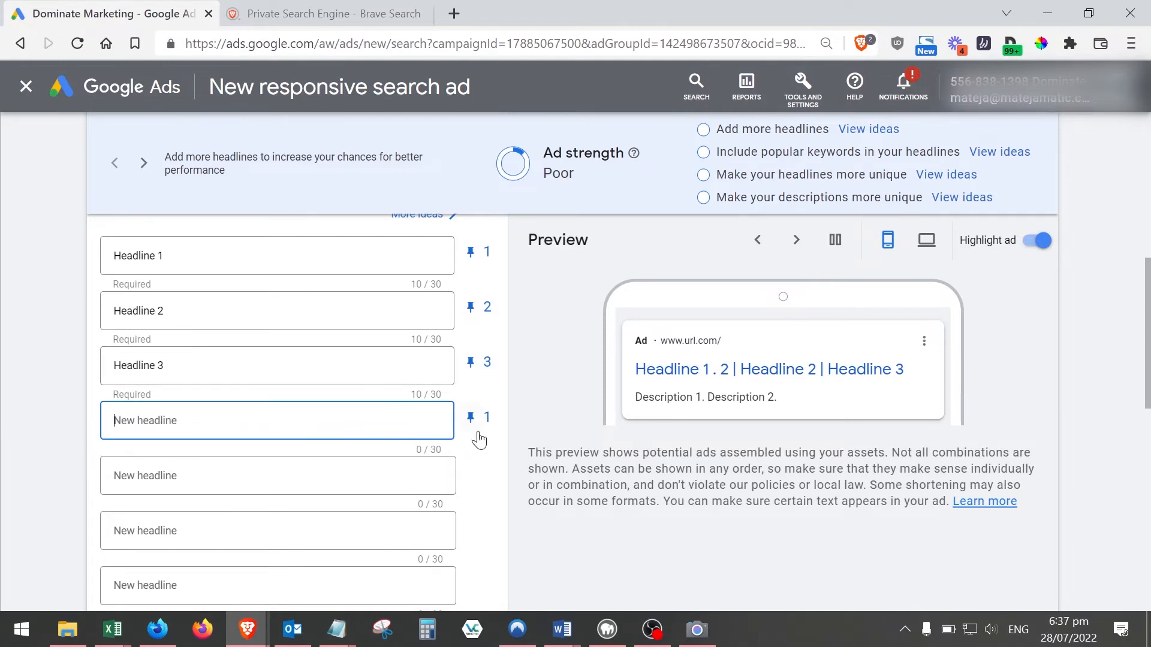
click(471, 418)
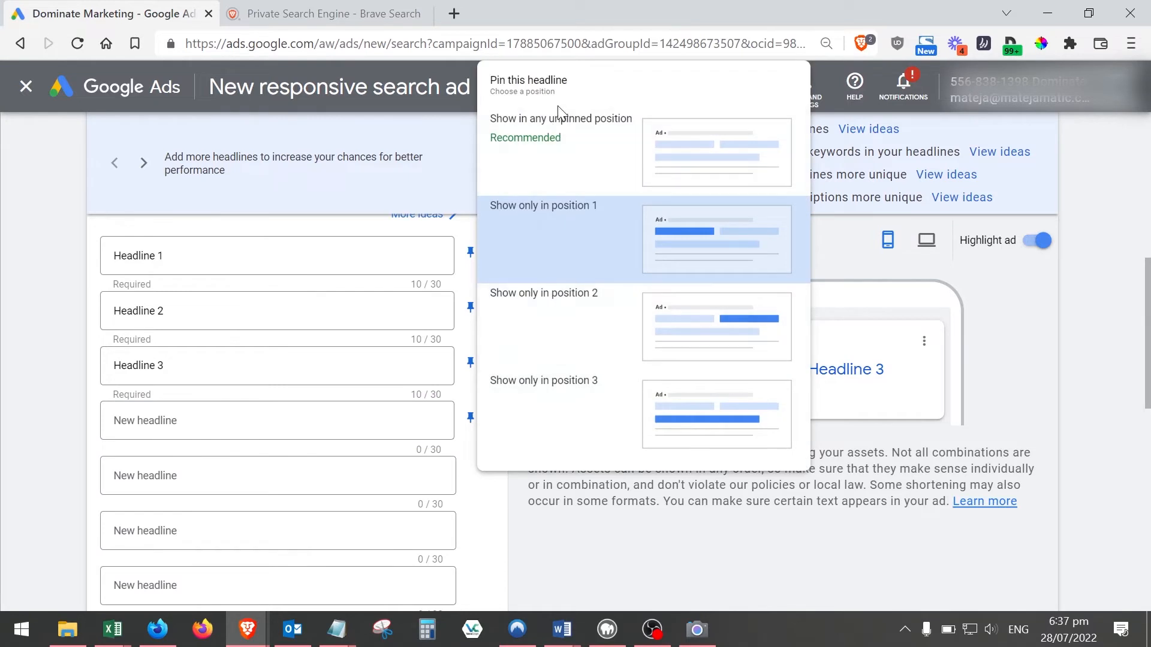
click(566, 244)
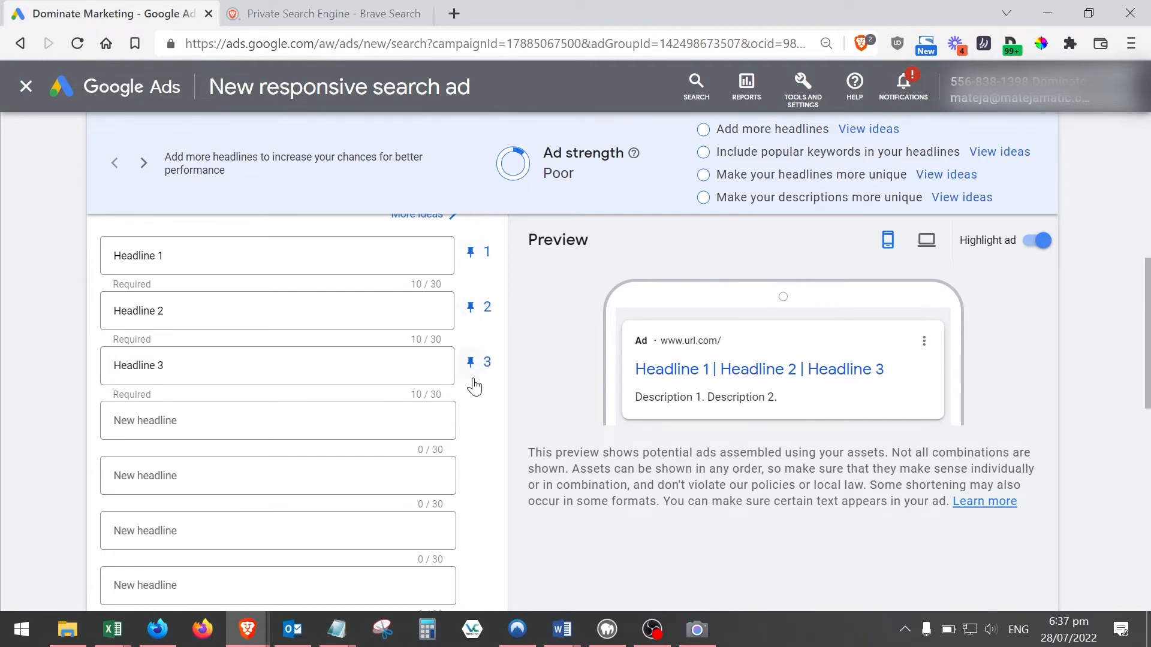
Enter "Description 1" as the first description and pin it to show only in position 1
scroll(484, 395, down, 2)
scroll(484, 394, down, 6)
scroll(473, 393, up, 2)
click(282, 356)
text(De)
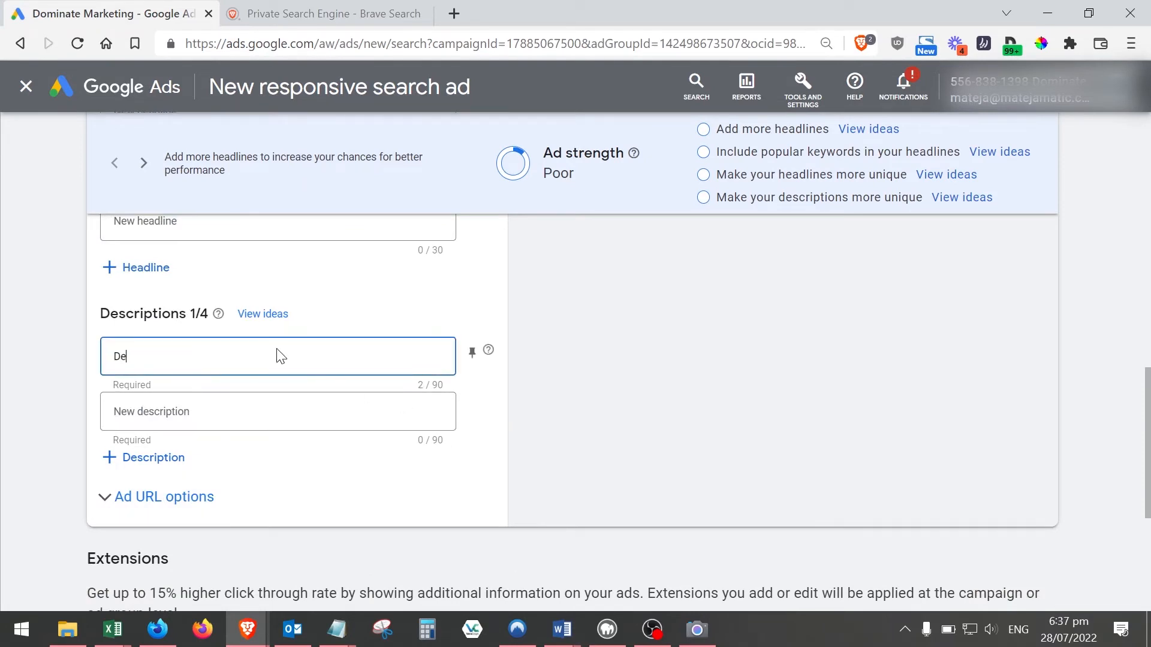
text(scfiption 1)
click(471, 353)
click(615, 254)
Enter "Description 2" as the second description and pin it to show only in position 2
click(365, 429)
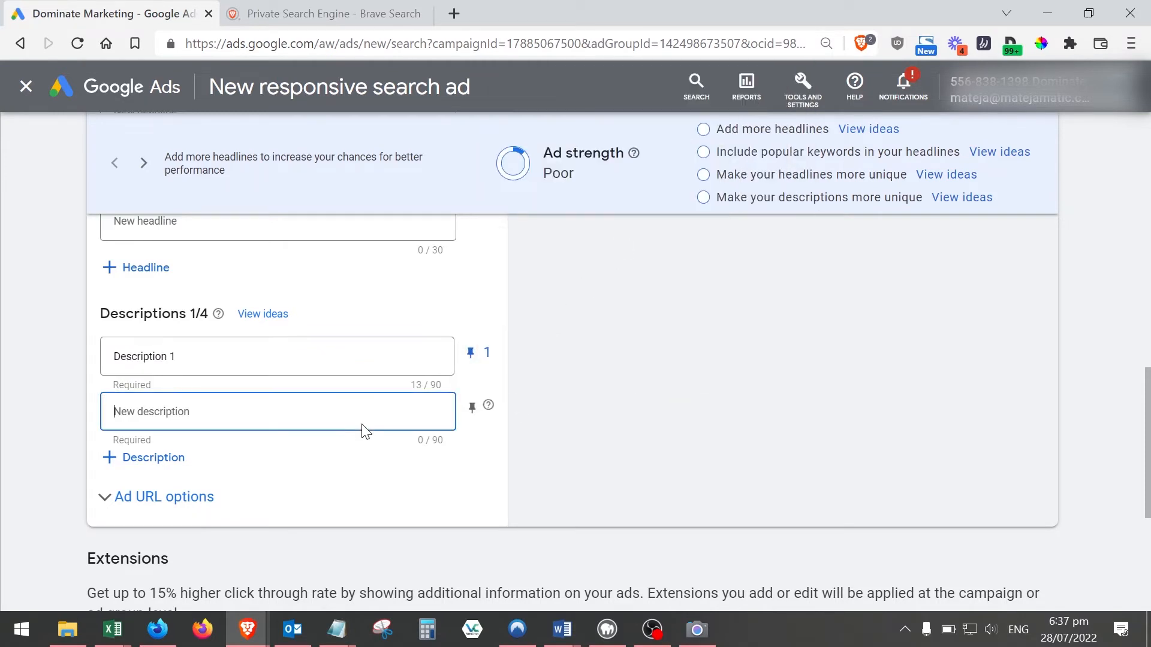
text(Descr)
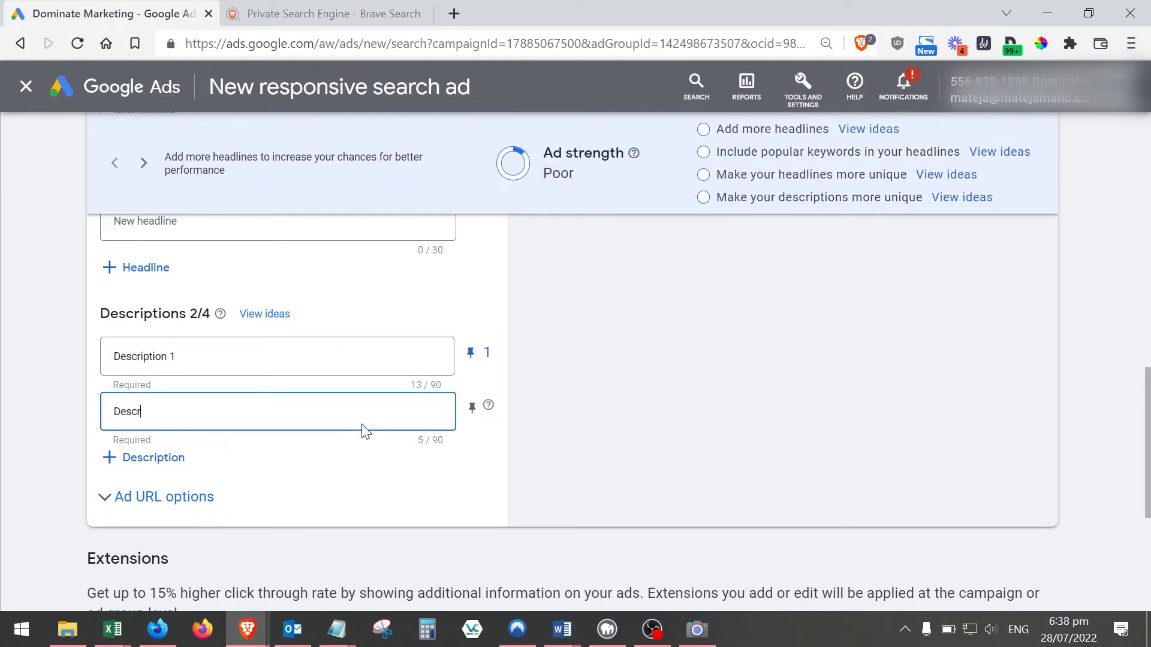
text(iption 2)
click(470, 413)
click(570, 320)
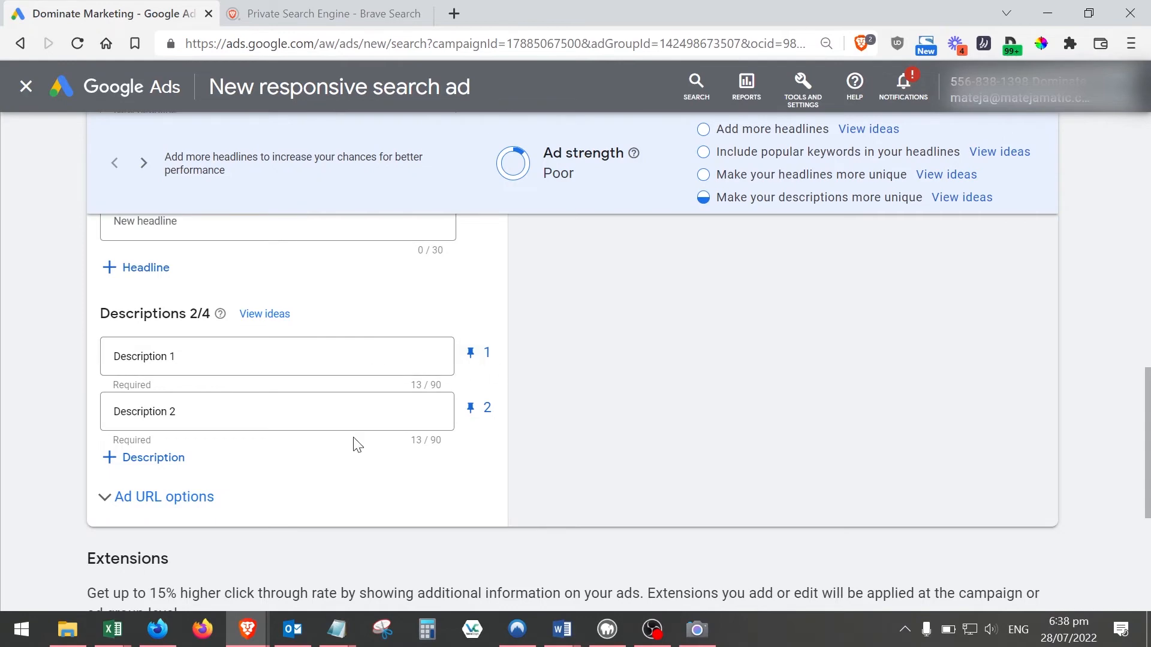
Save the responsive search ad without adding any extensions
scroll(458, 415, down, 2)
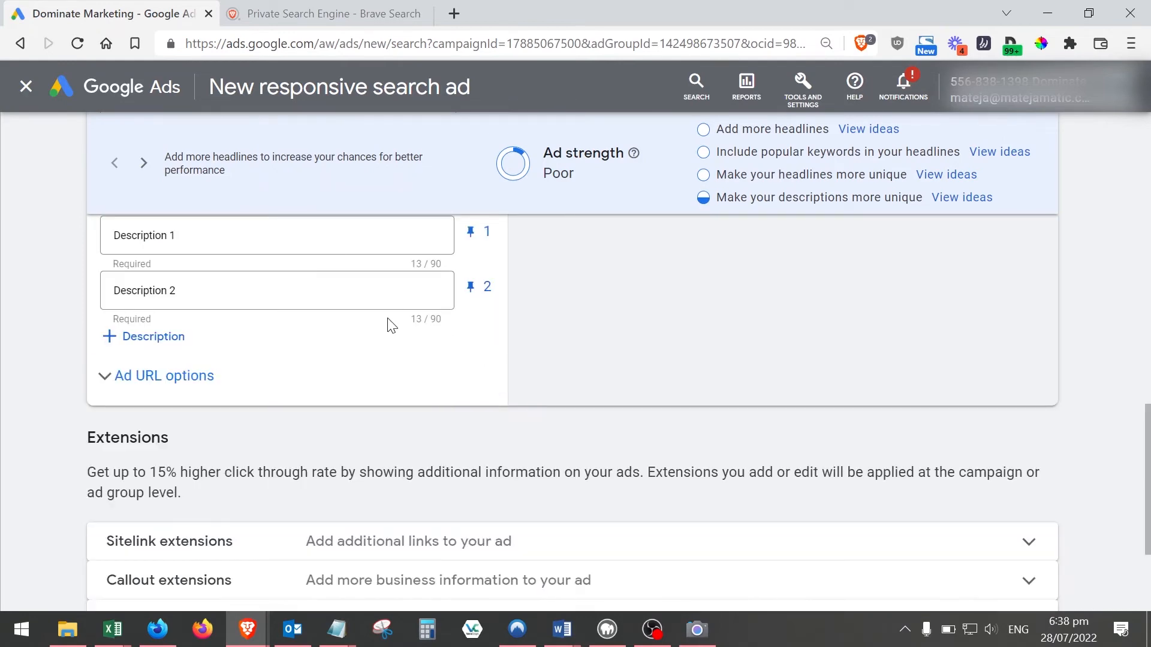
scroll(390, 325, up, 2)
scroll(321, 324, up, 2)
scroll(321, 323, down, 7)
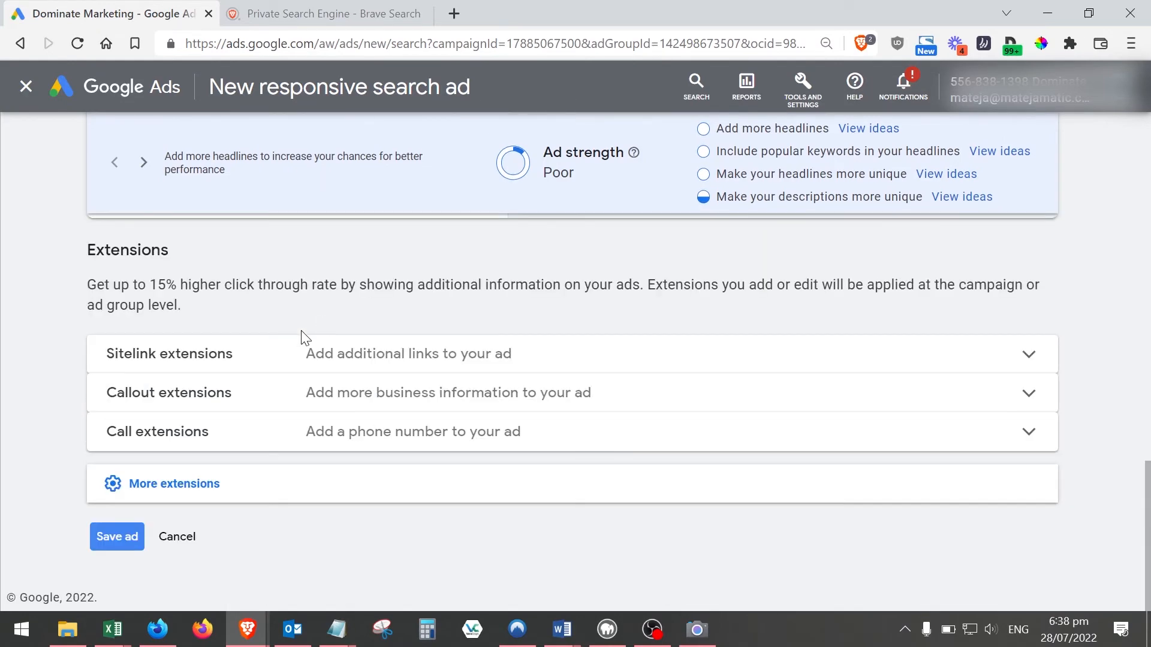
click(117, 537)
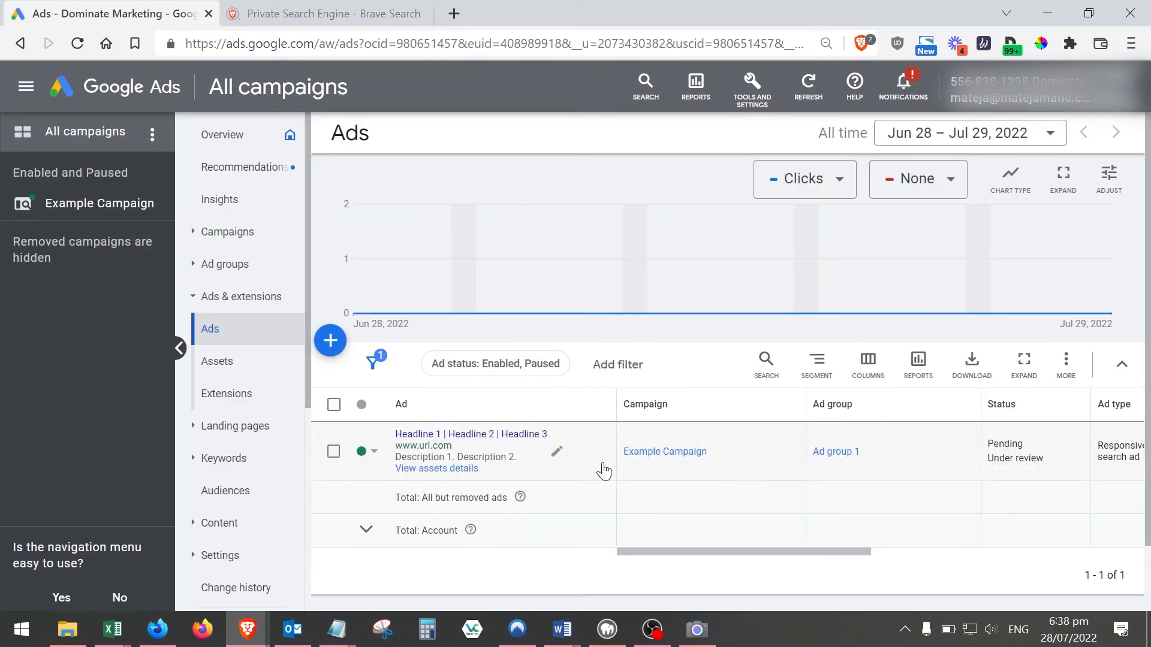
scroll(603, 471, down, 2)
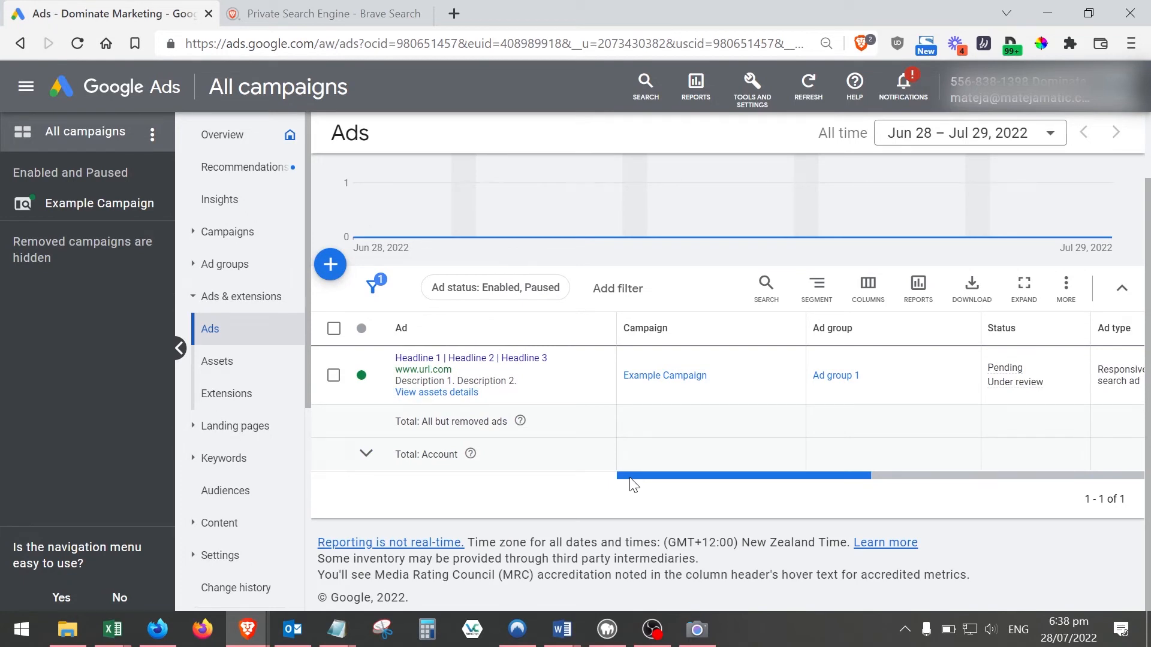
click(329, 266)
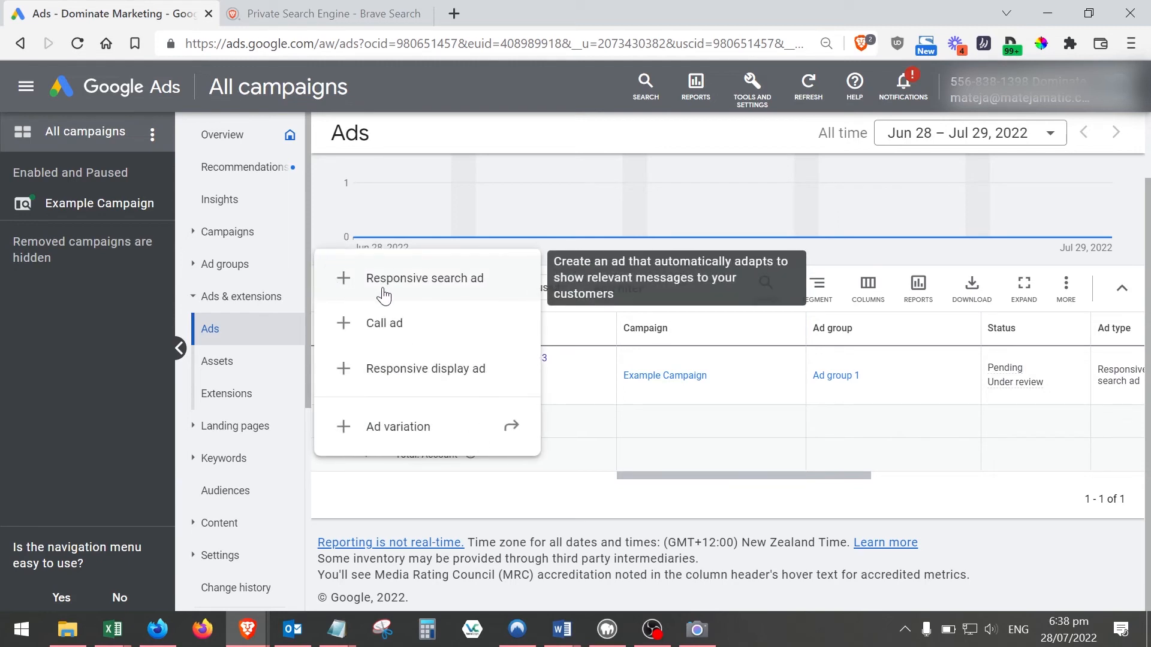
click(672, 506)
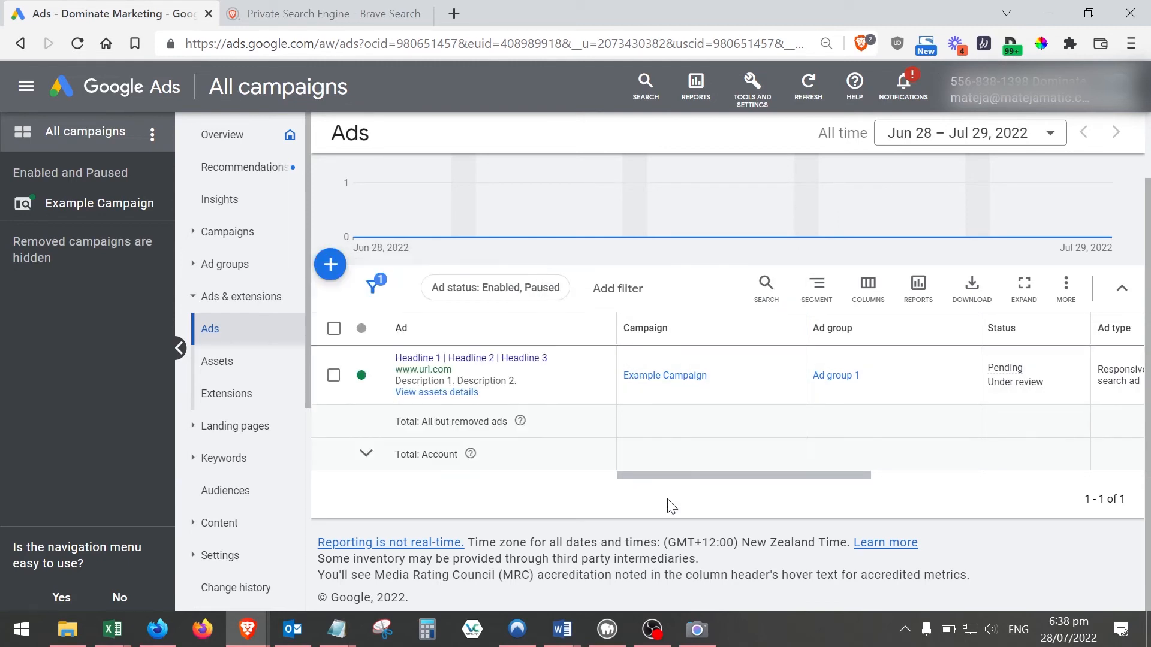